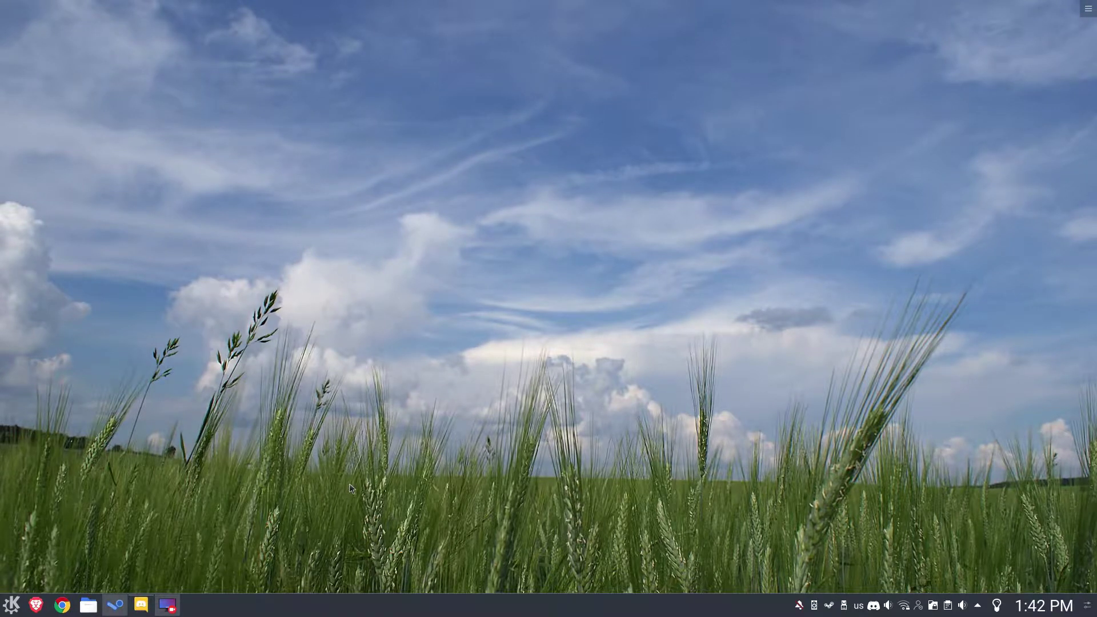
Search KRunner for FreeOffice and launch TextMaker with a blank document
key(alt+space)
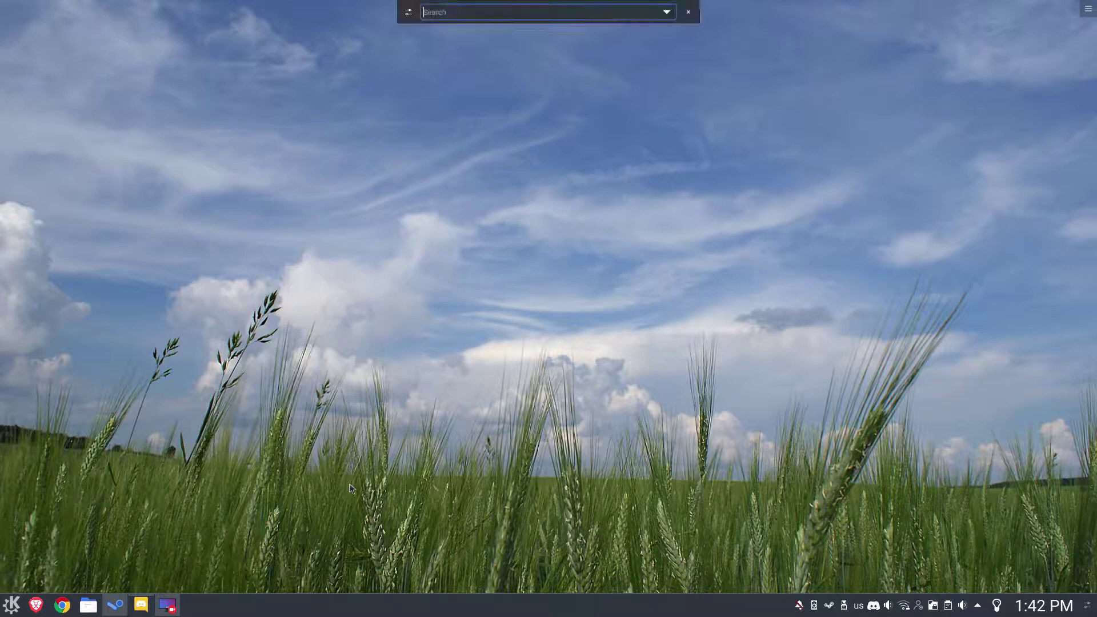
text(FreeOffice)
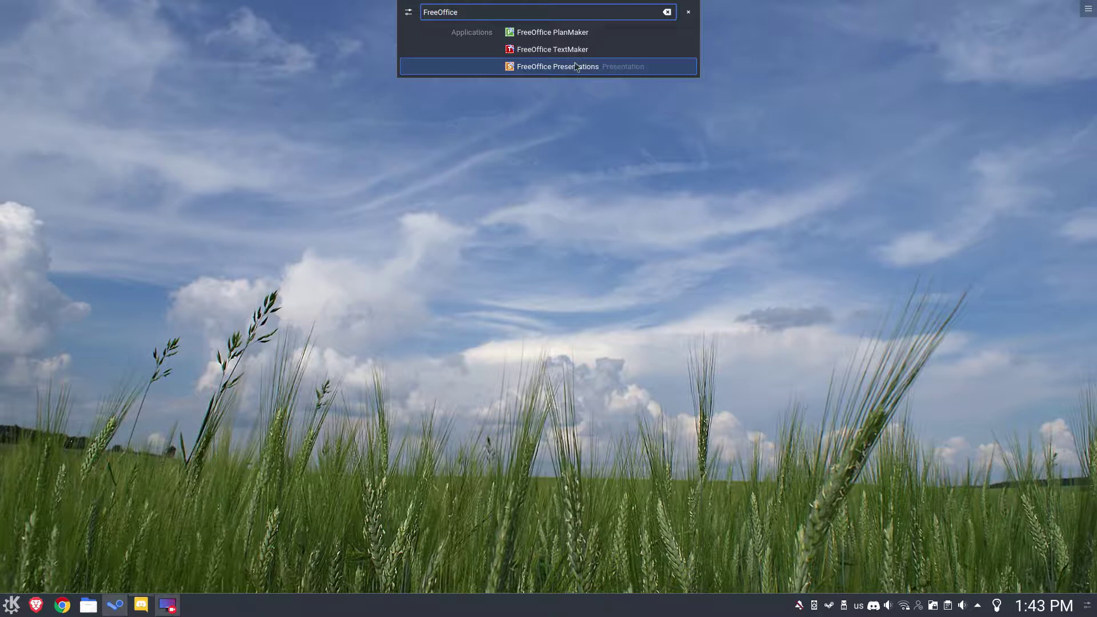
click(554, 49)
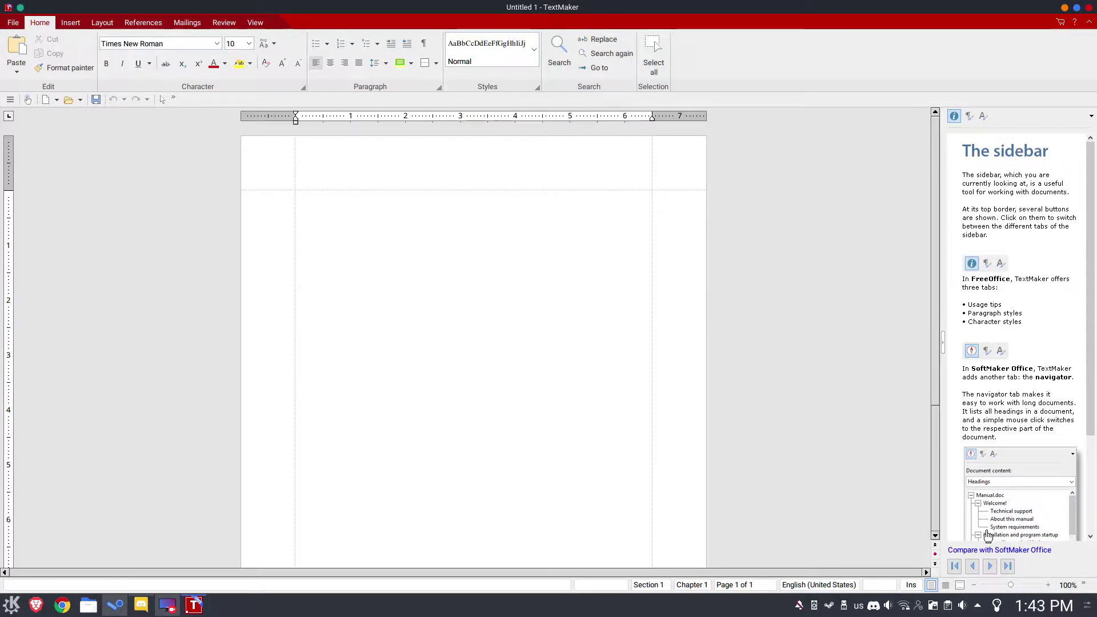
Add placeholder text as Heading 1 and split it into separate paragraphs
click(1091, 116)
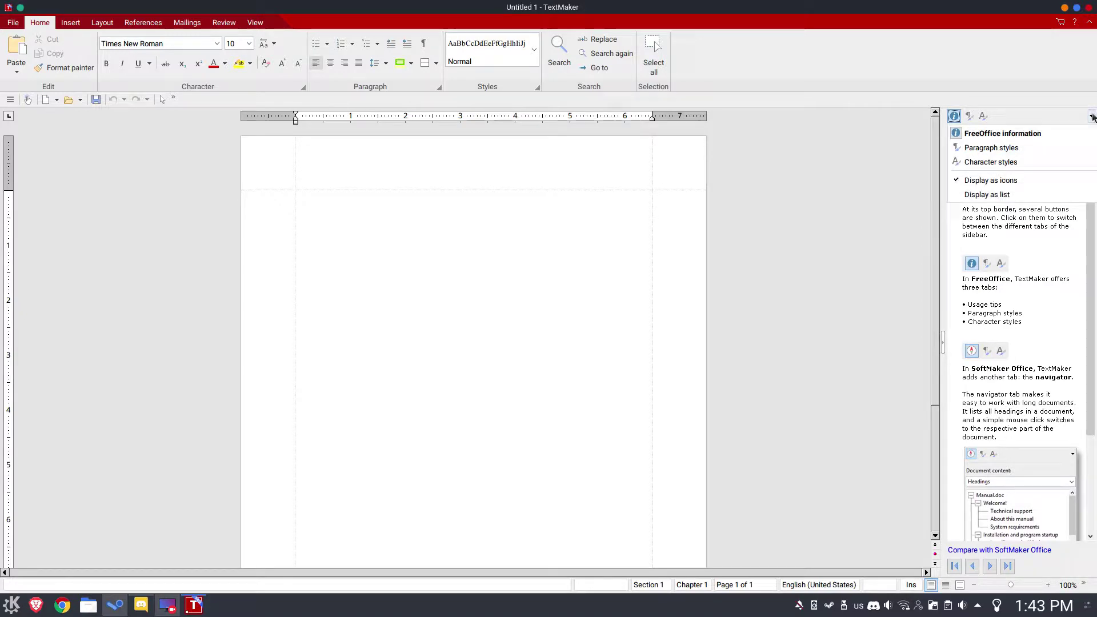
click(372, 340)
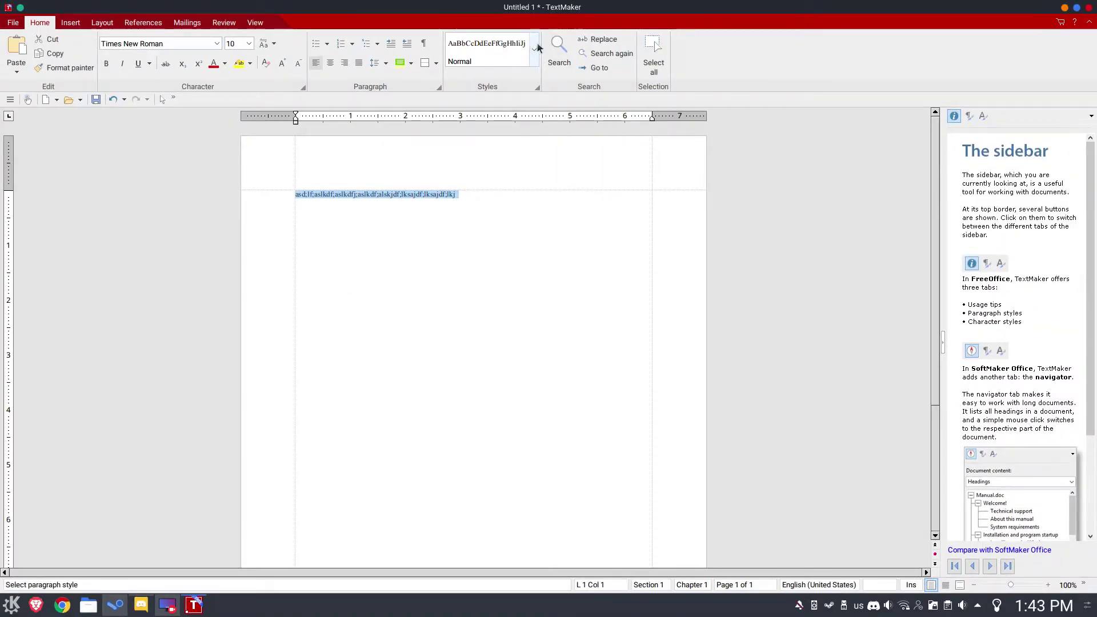
click(535, 49)
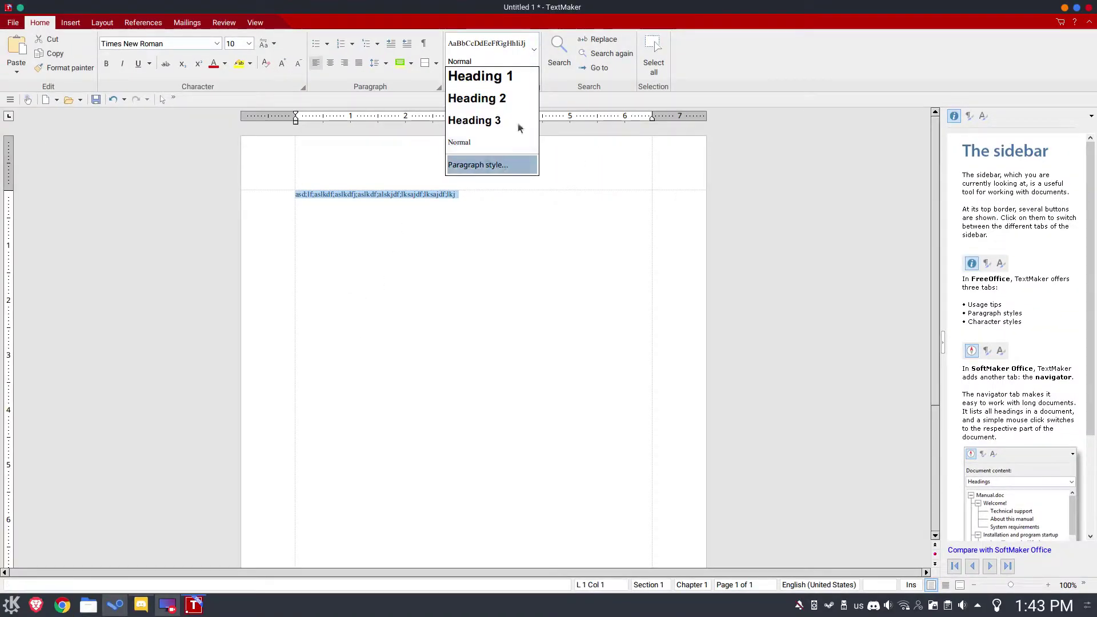
click(494, 75)
click(567, 239)
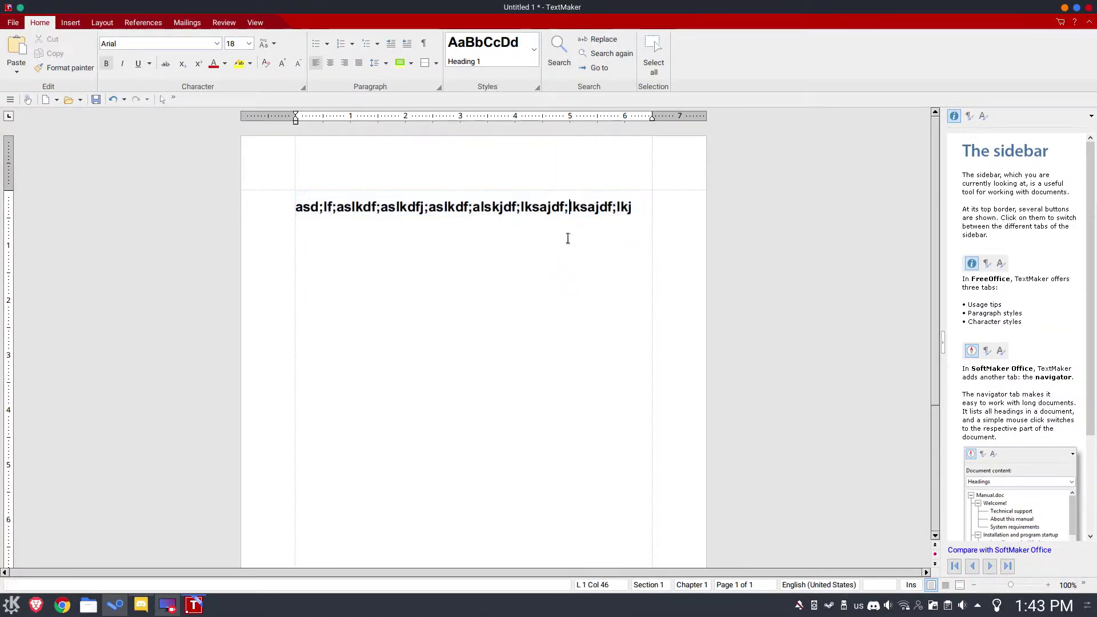
key(Return)
text(asdf;ajsdflkjsdf)
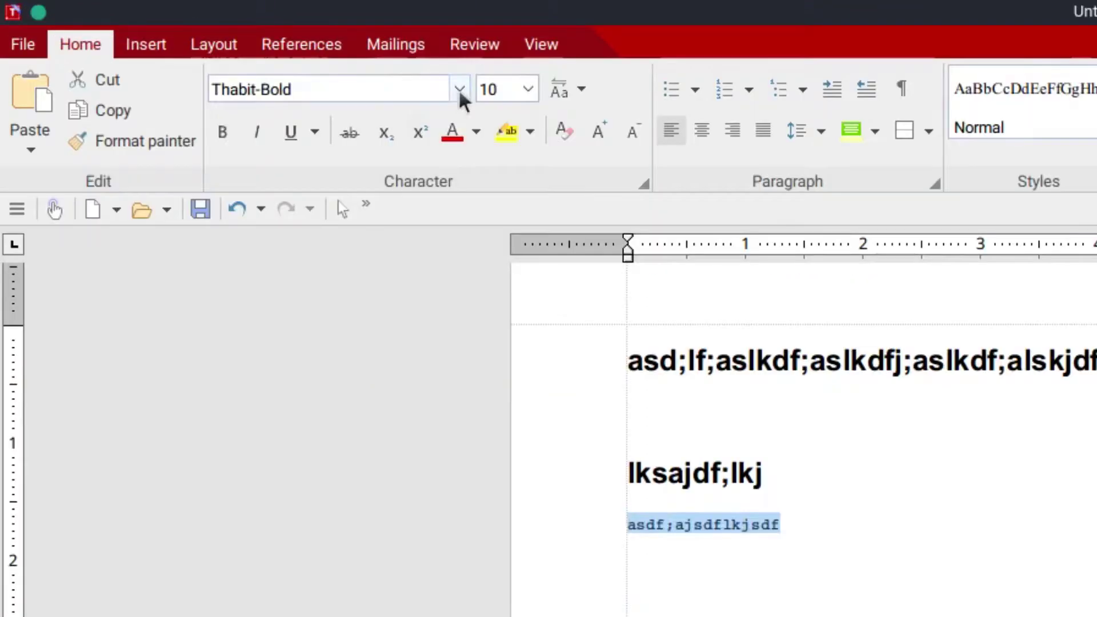
Set the text to 72-point Arial, then apply bullets and undo them again
click(218, 43)
click(129, 200)
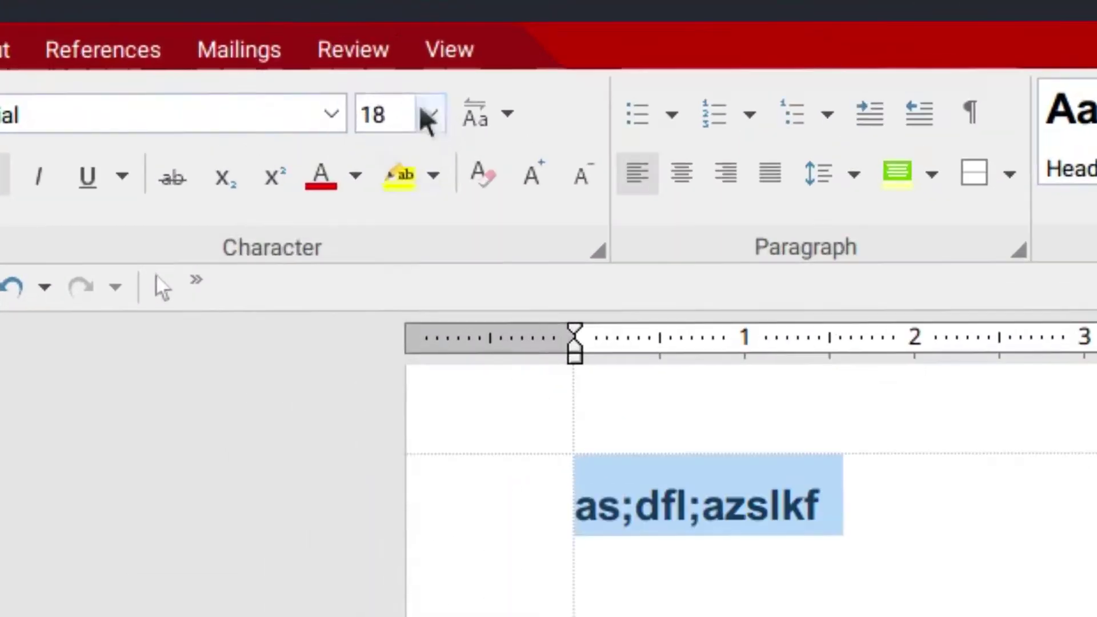
click(431, 114)
scroll(412, 515, down, 3)
click(377, 570)
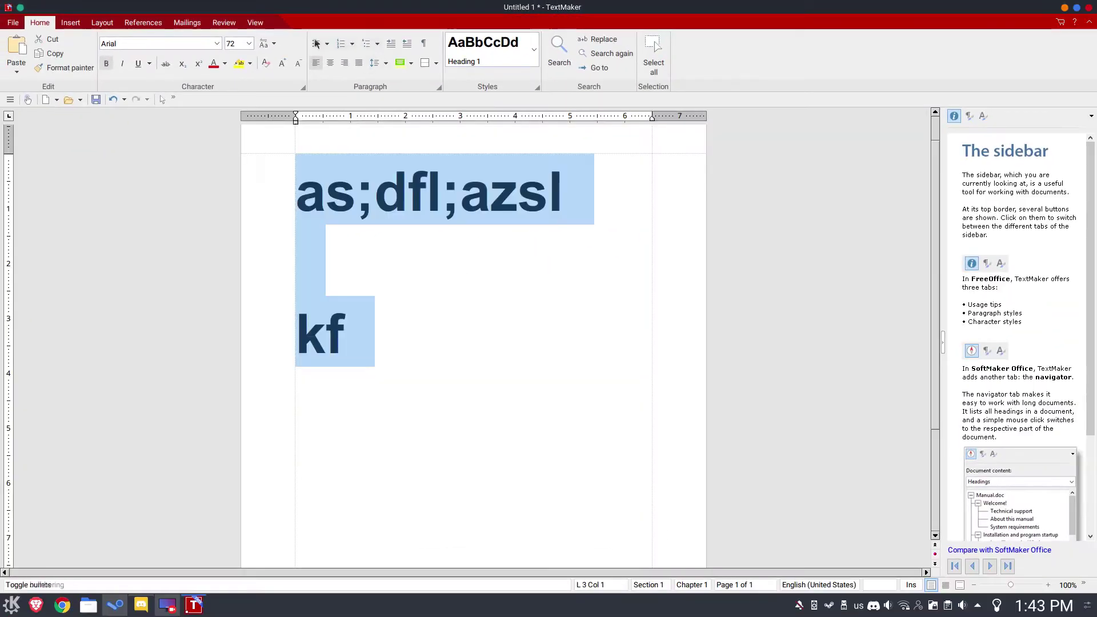
click(316, 43)
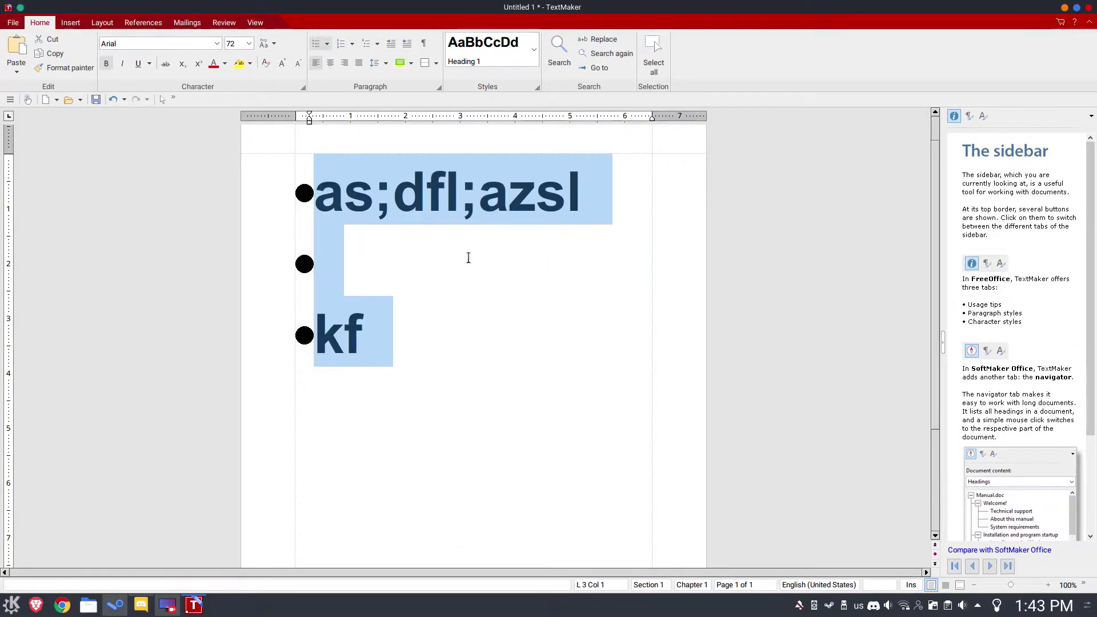
key(ctrl+z)
Draw a rounded rectangle and a diagonal straight line down the page from the Insert shapes
click(70, 22)
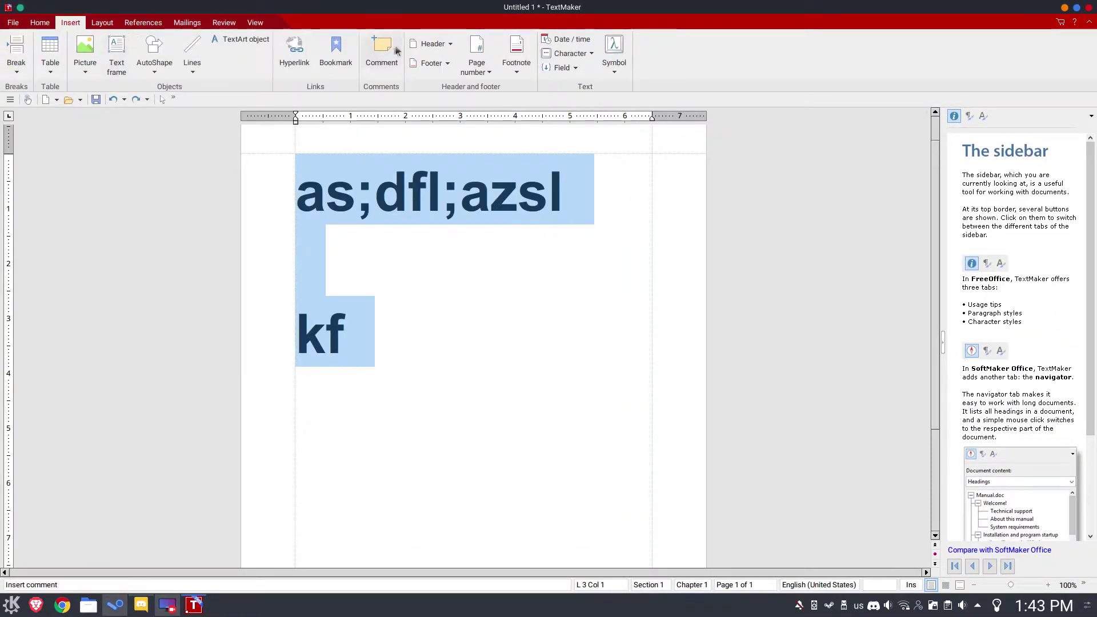
click(155, 53)
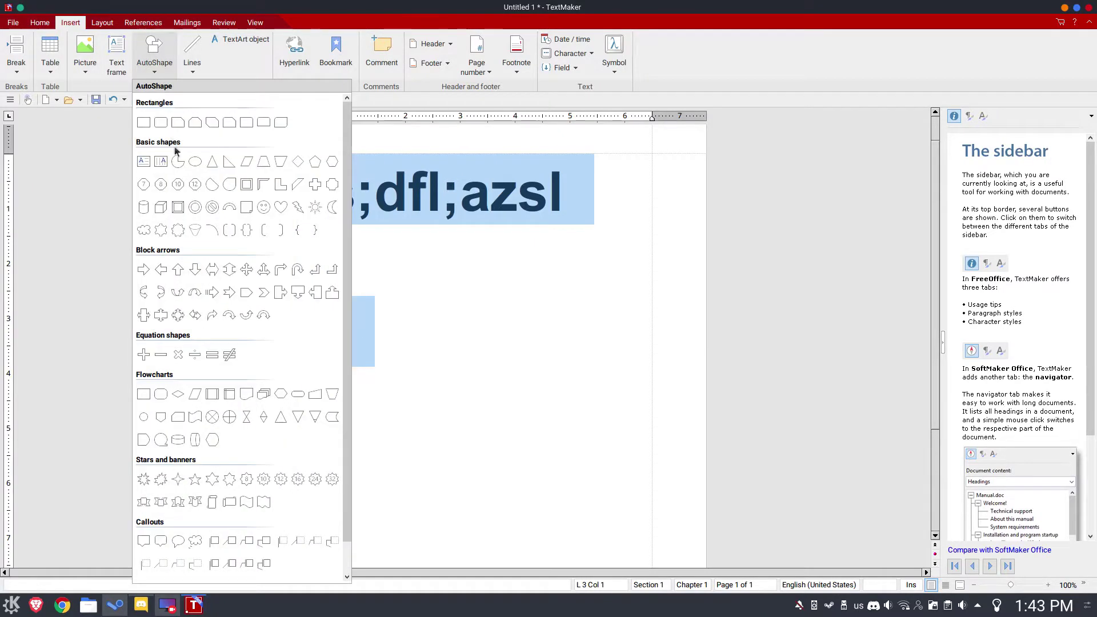
click(162, 123)
drag(423, 211, 684, 559)
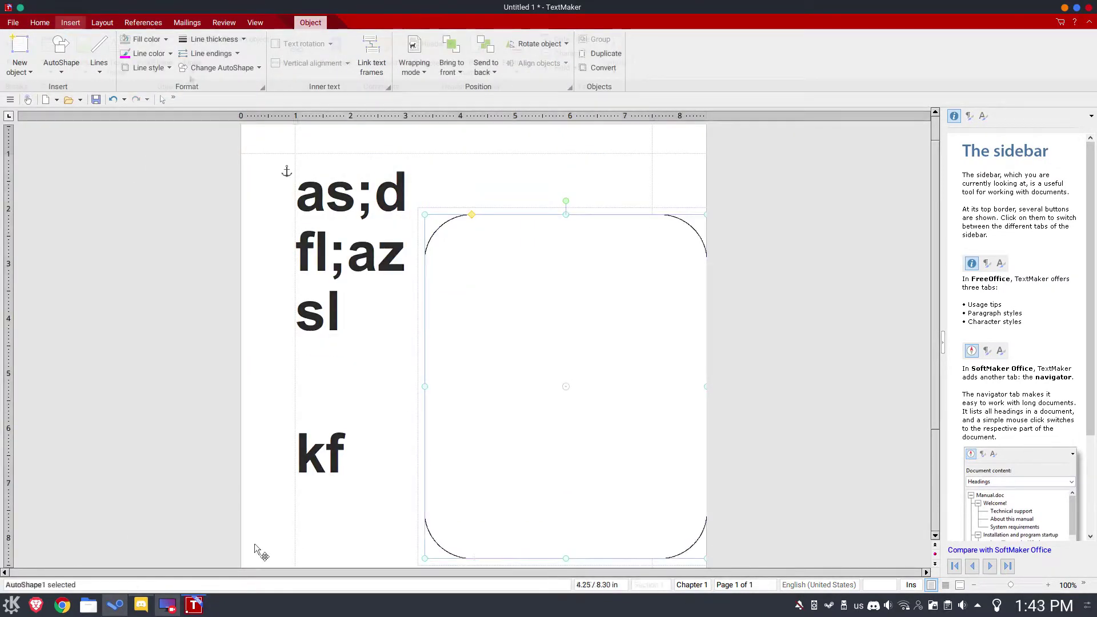
click(192, 54)
click(219, 124)
drag(419, 213, 705, 544)
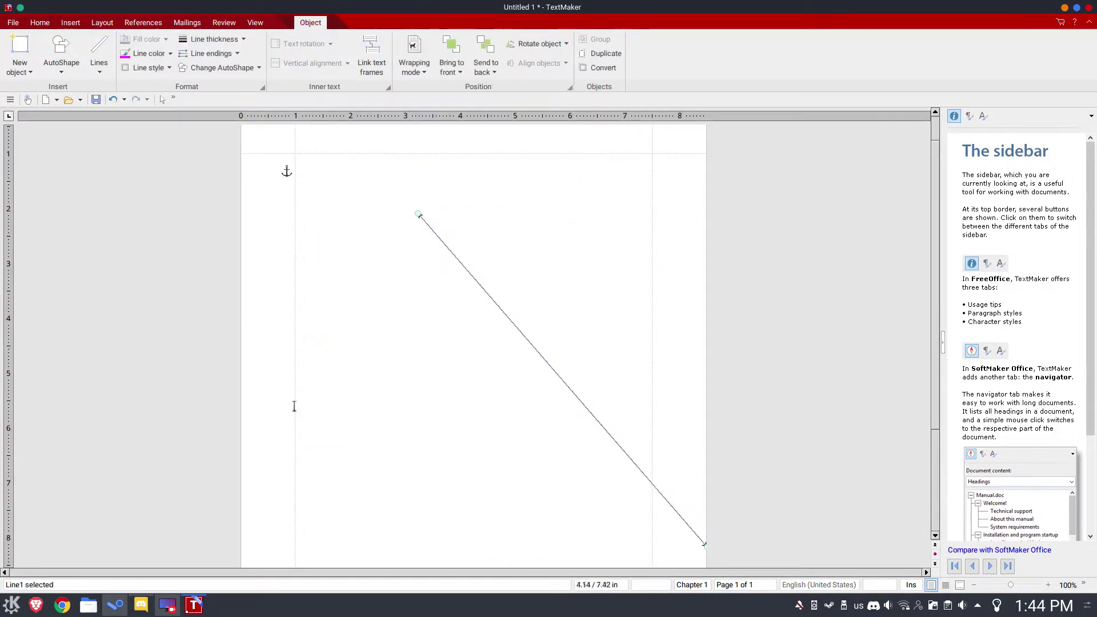
Make the line a thick dashed magenta double-headed arrow
click(137, 53)
click(148, 68)
click(163, 201)
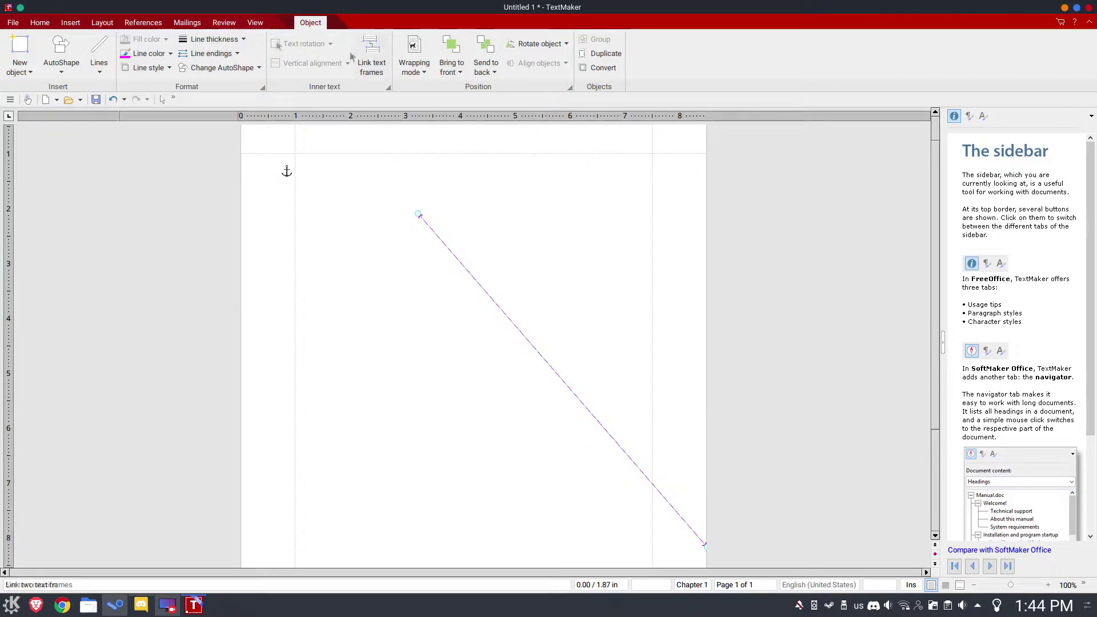
click(238, 41)
click(235, 151)
Browse through the ribbon tabs back to Home and start repositioning the arrow's upper end
click(102, 22)
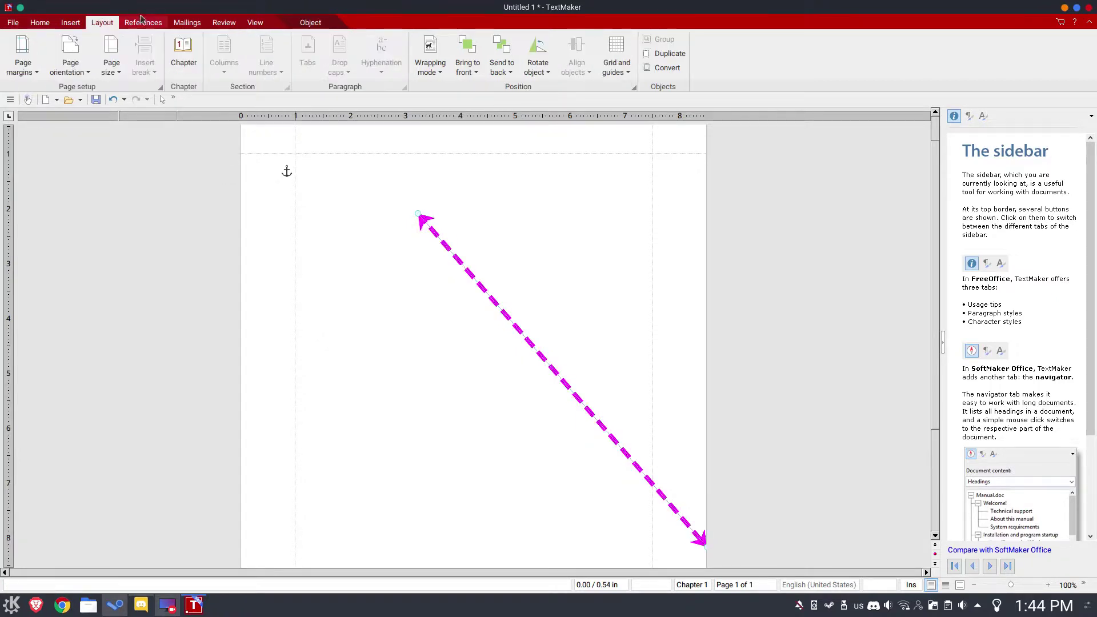
click(144, 22)
click(187, 24)
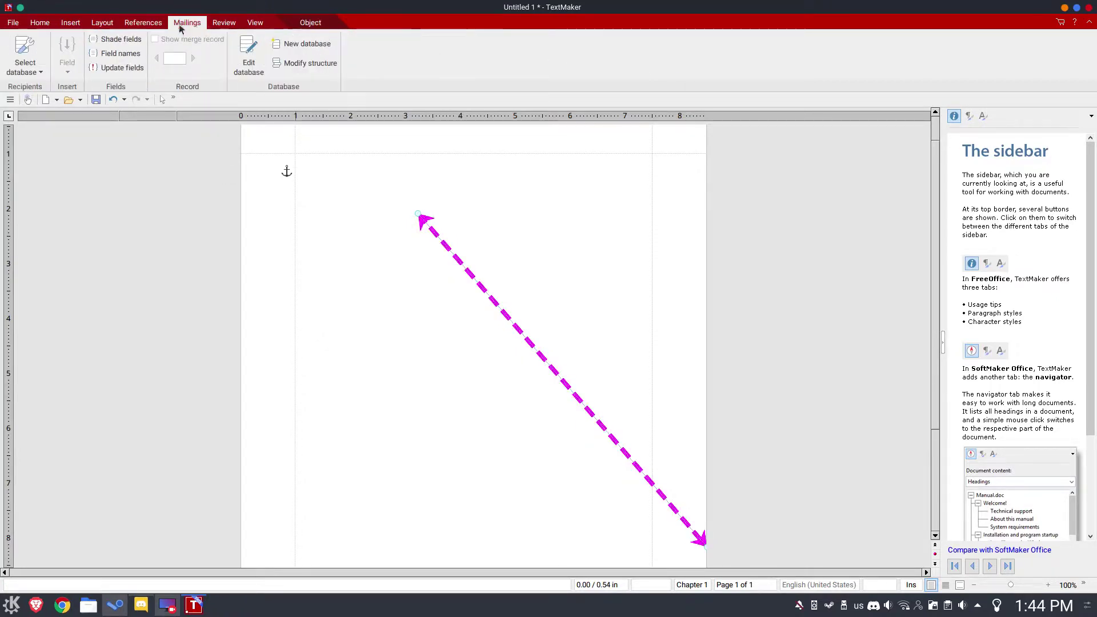
click(225, 23)
click(261, 25)
click(224, 22)
click(187, 22)
click(143, 22)
click(103, 23)
click(71, 23)
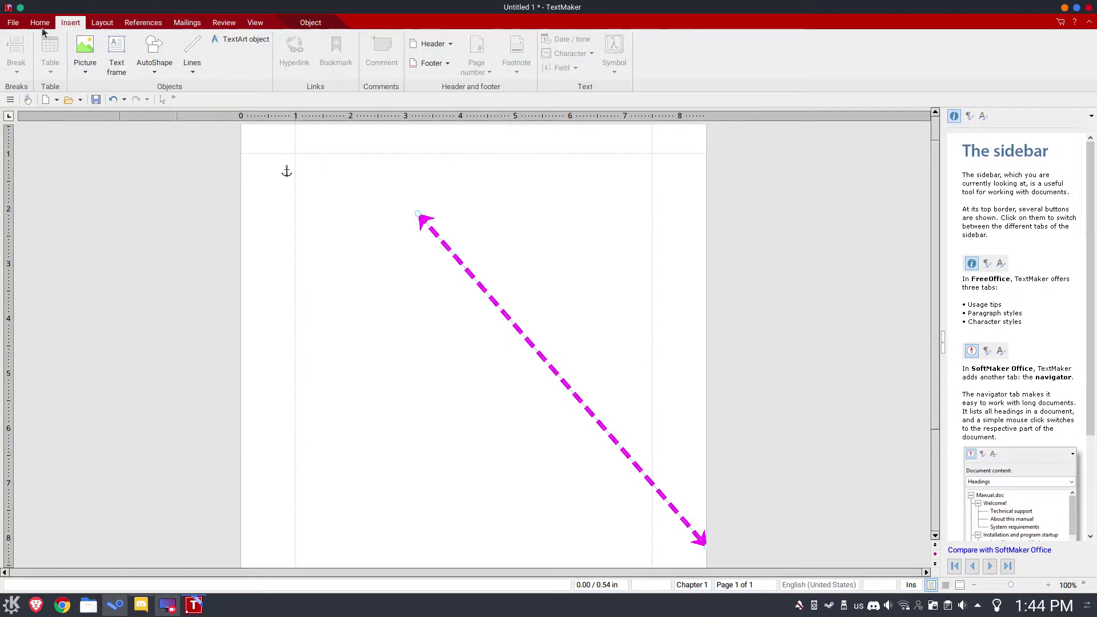
click(13, 22)
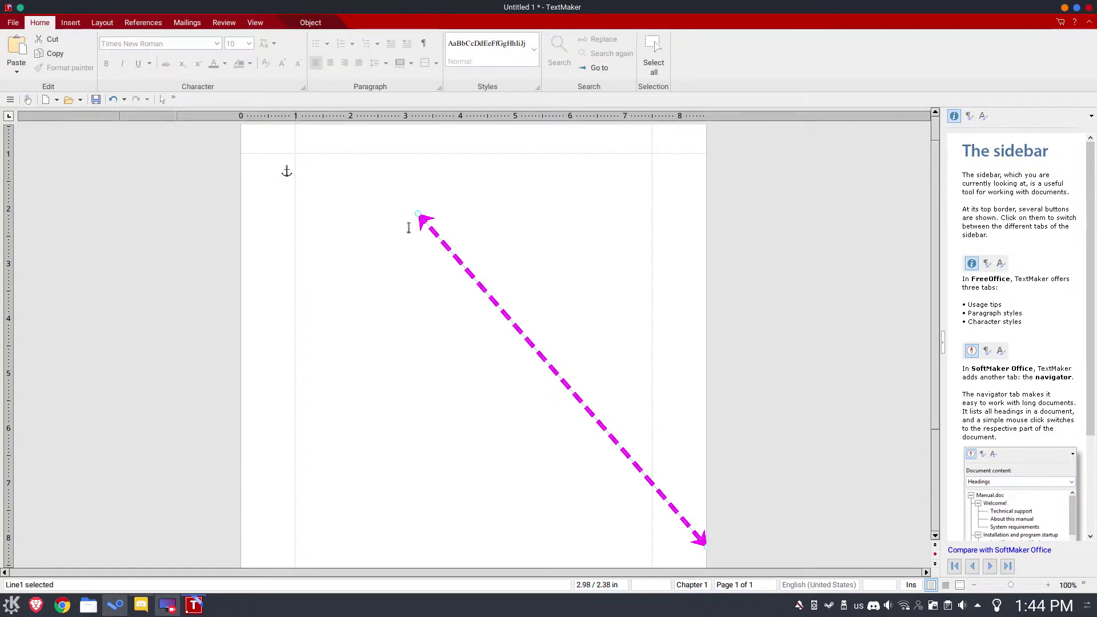
mouse_move(410, 216)
mouse_down()
mouse_move(397, 259)
mouse_move(352, 193)
mouse_up()
Finish moving the arrow, then enter short test text into PlanMaker cell A1
drag(702, 540, 620, 189)
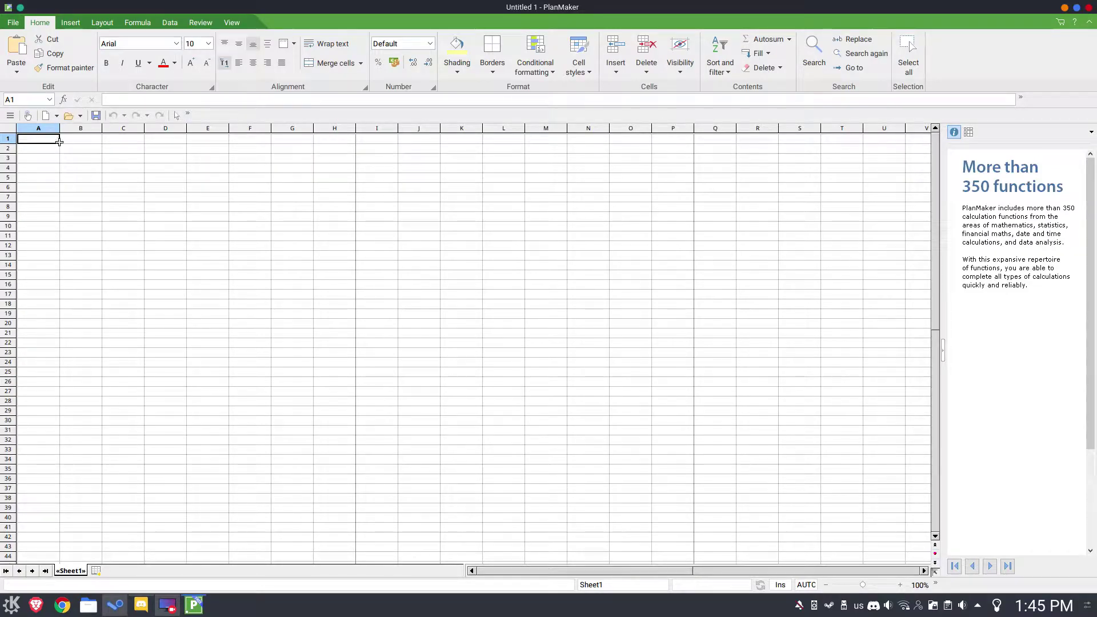
drag(59, 141, 771, 415)
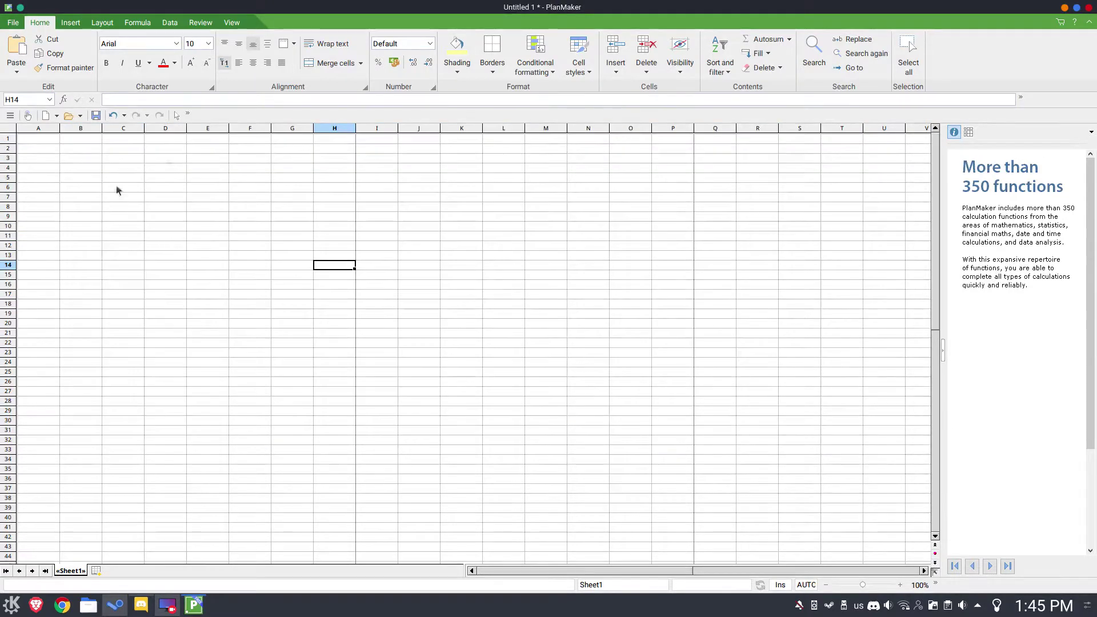
click(32, 139)
double_click(30, 140)
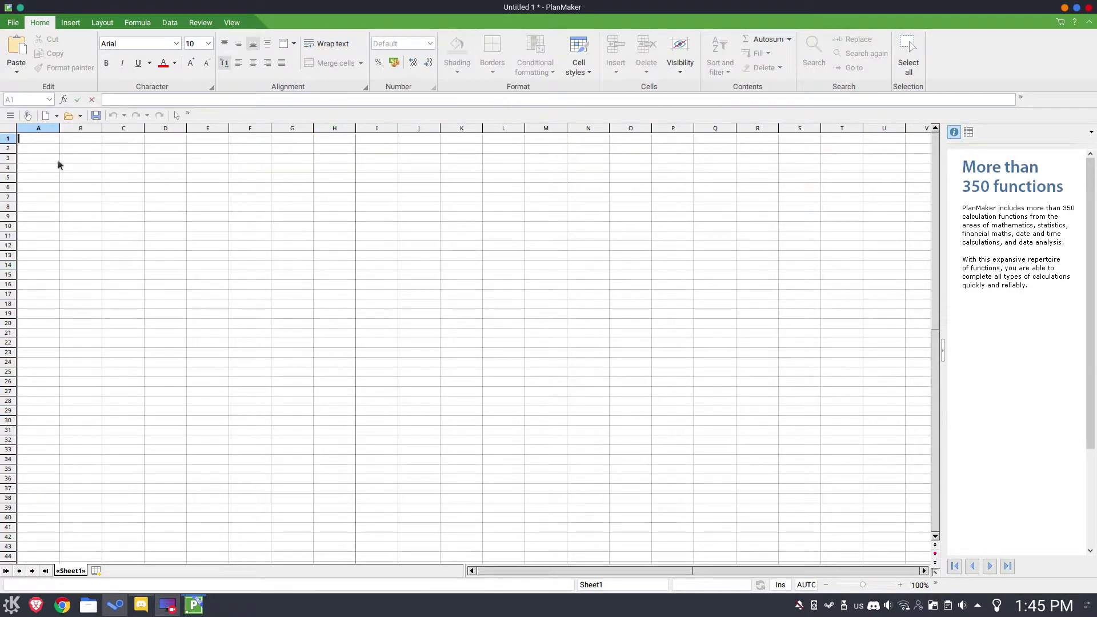
text(asd;flas;dlksadf)
key(Return)
drag(52, 139, 60, 137)
key(Tab)
text(asdfkja;sldk)
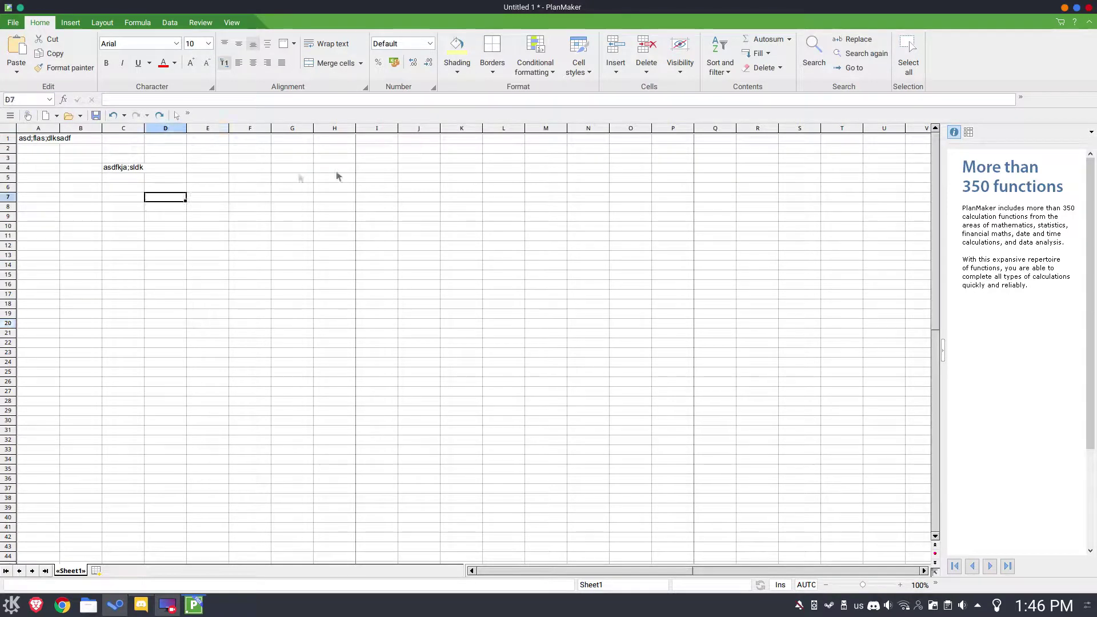
Move around the sheet cells and bring up the File ribbon commands
click(376, 167)
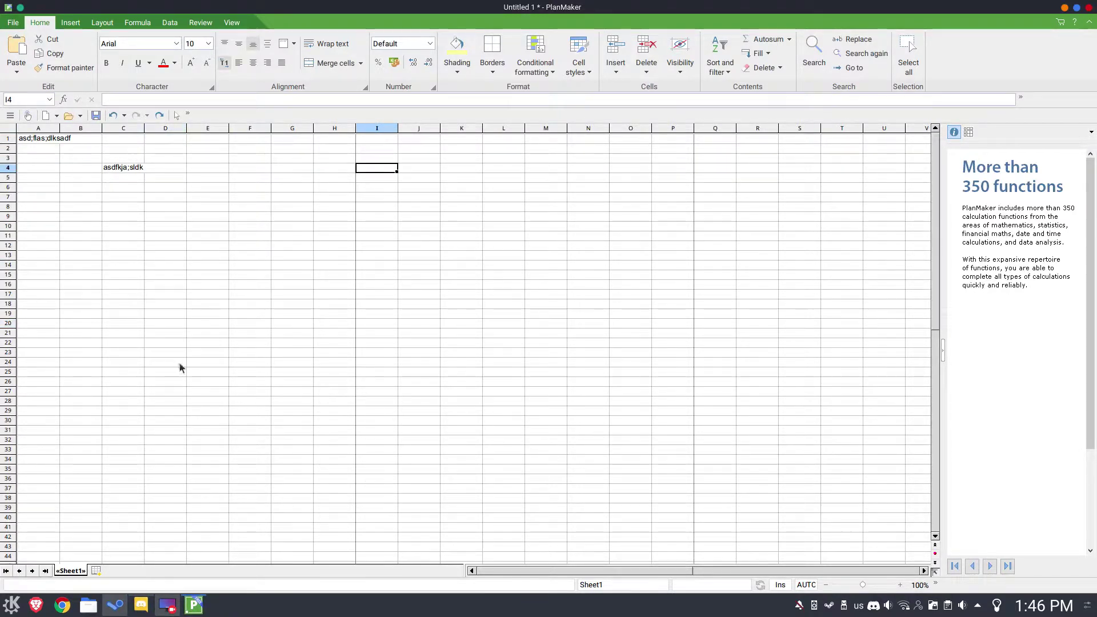
click(13, 22)
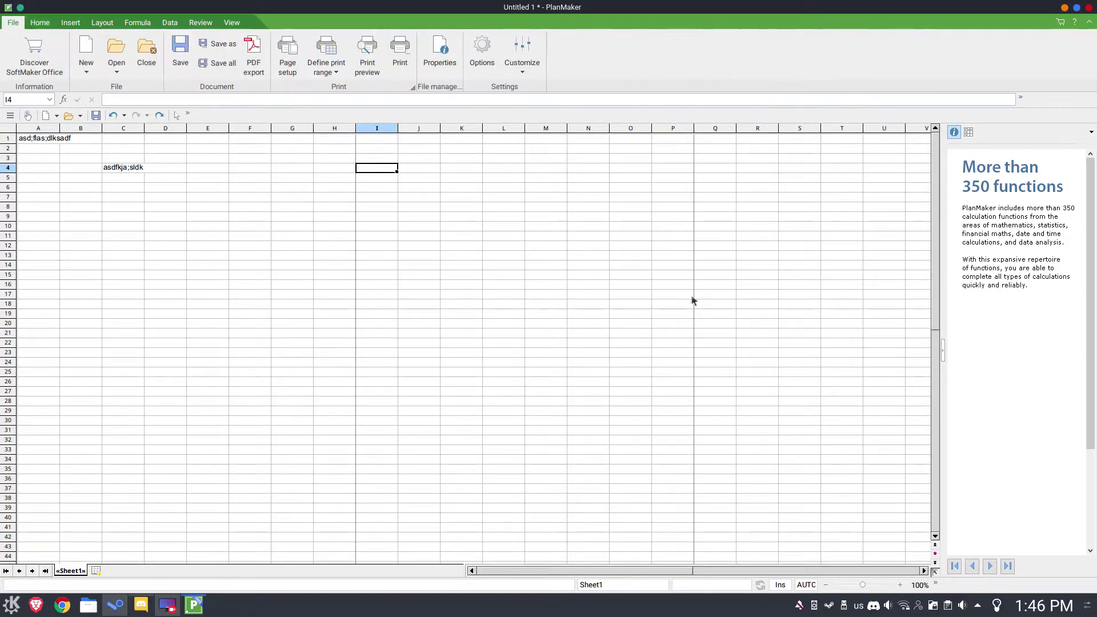
click(674, 413)
click(208, 266)
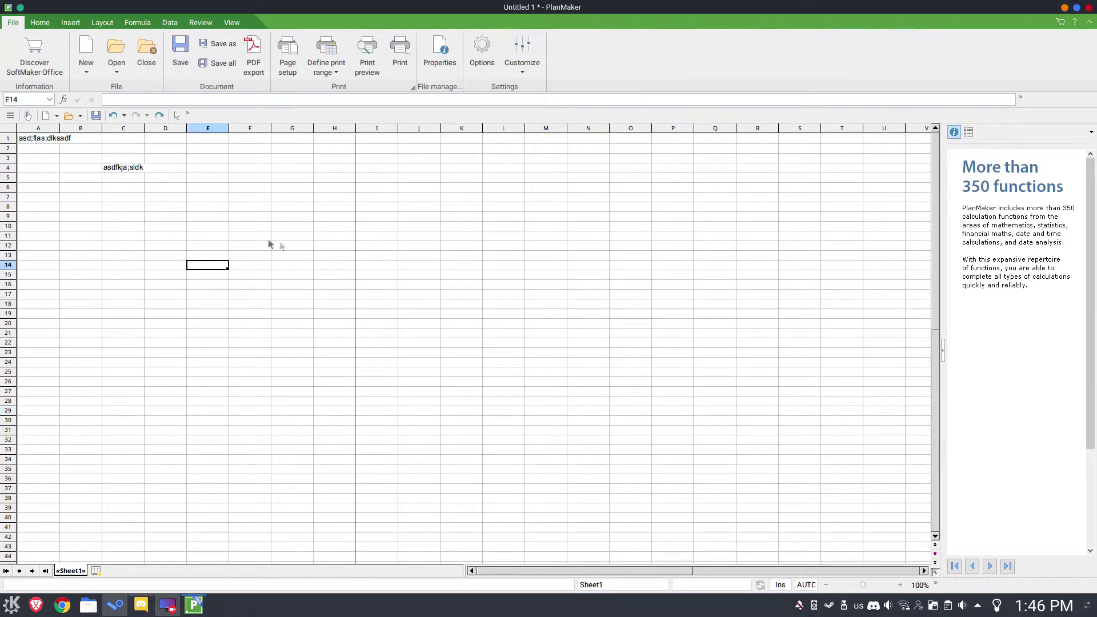
click(156, 217)
Return to cell C4 before switching to FreeOffice Presentations
click(108, 171)
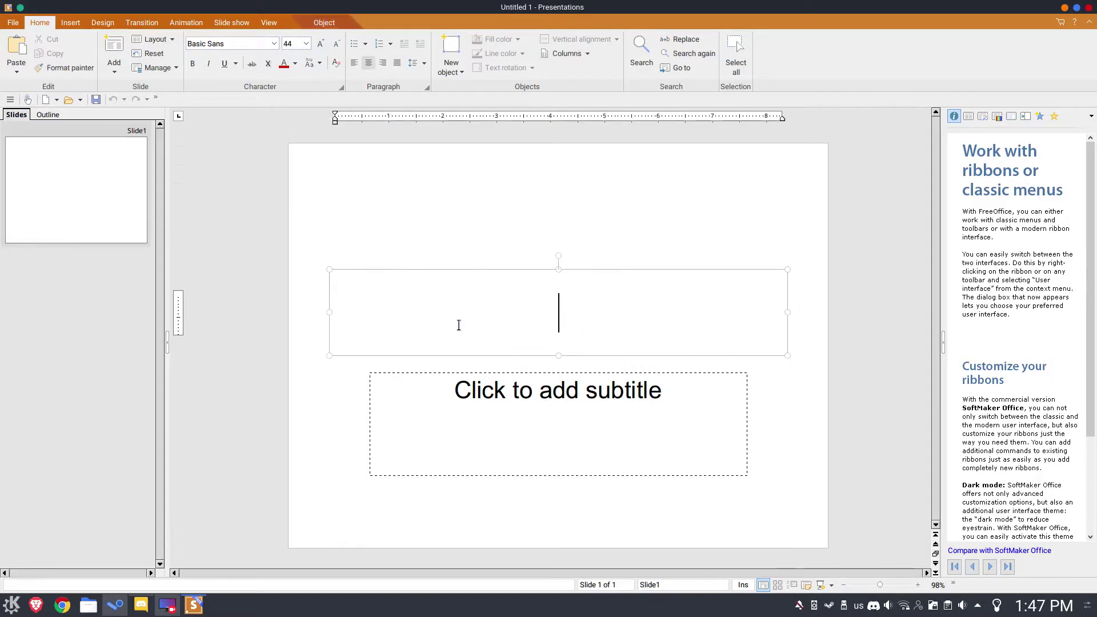
text(a;fkjasd;flkjasd;lfkj;aslkdj;)
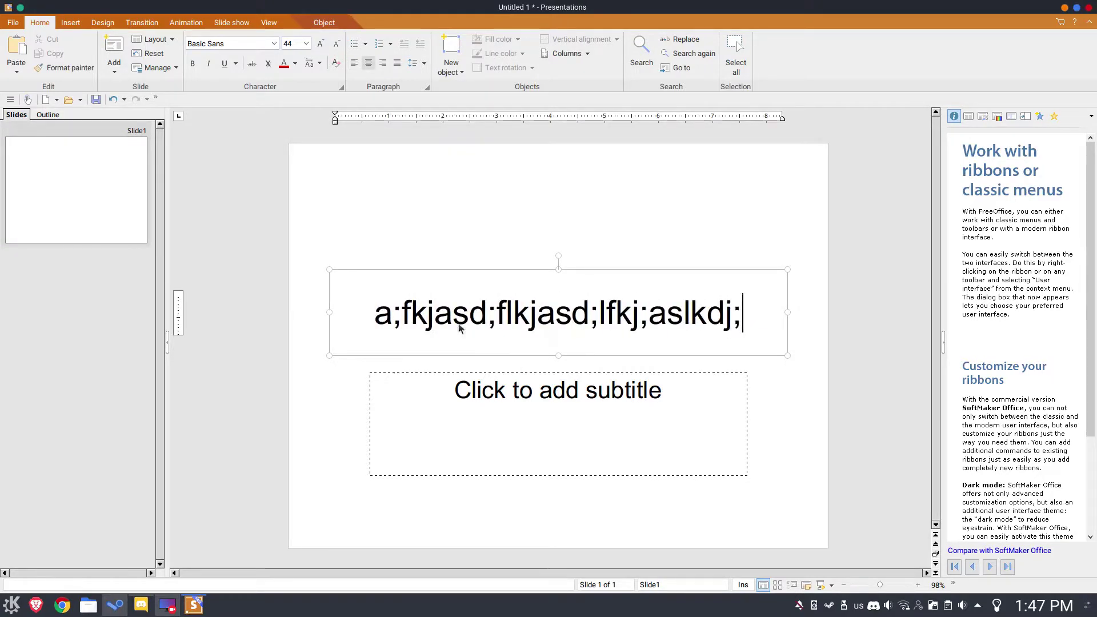
text(laskjf)
Make the whole title line bold, then browse the ribbon tabs out to View
key(ctrl+a)
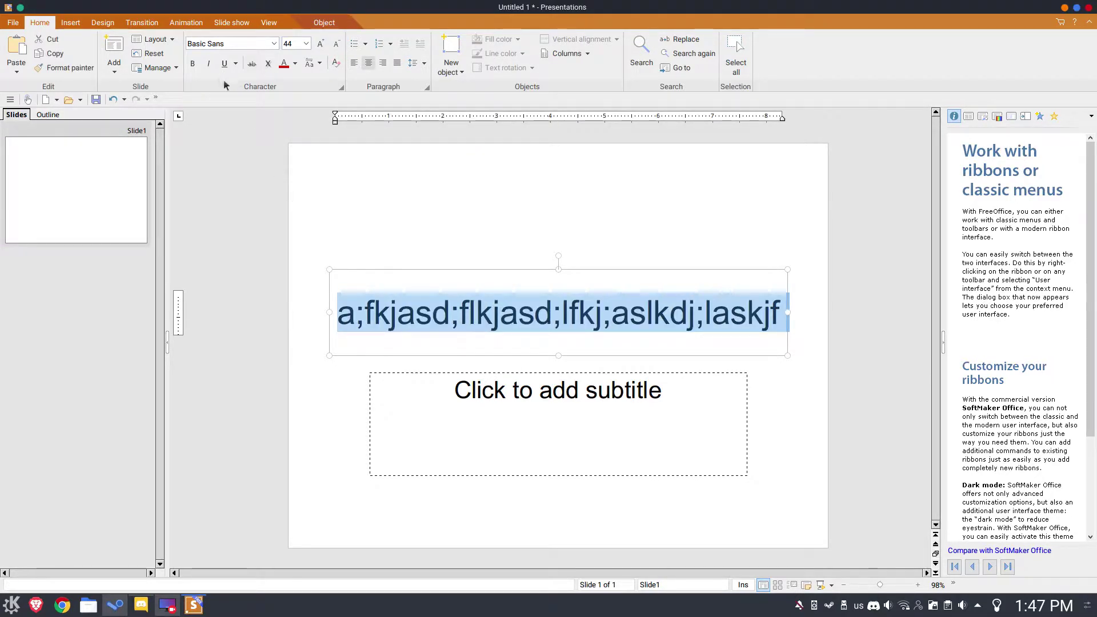
click(194, 66)
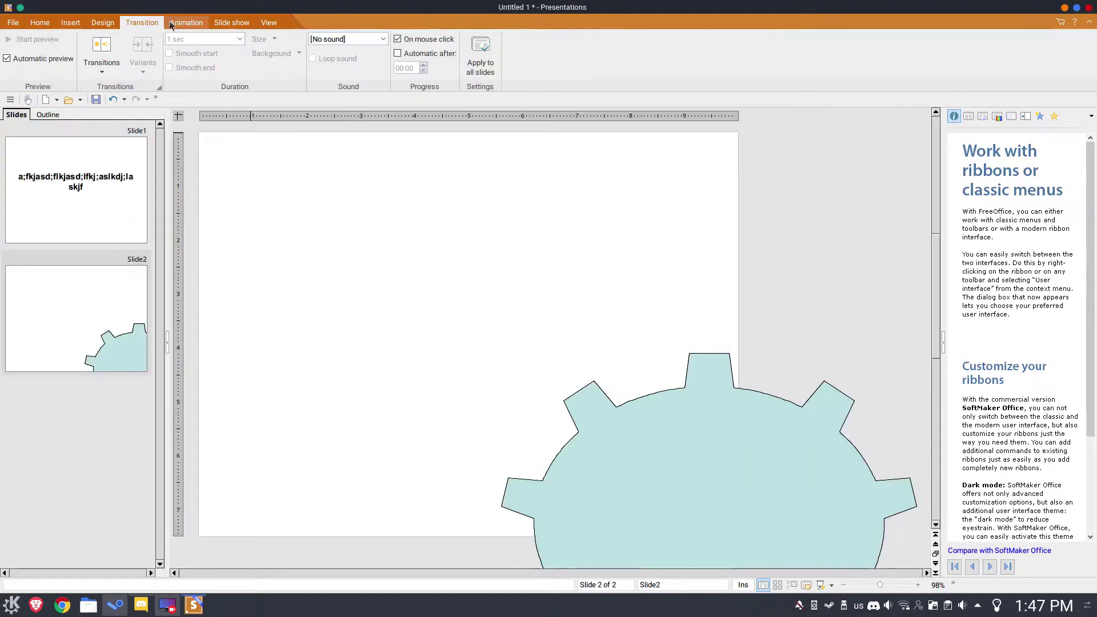
click(102, 68)
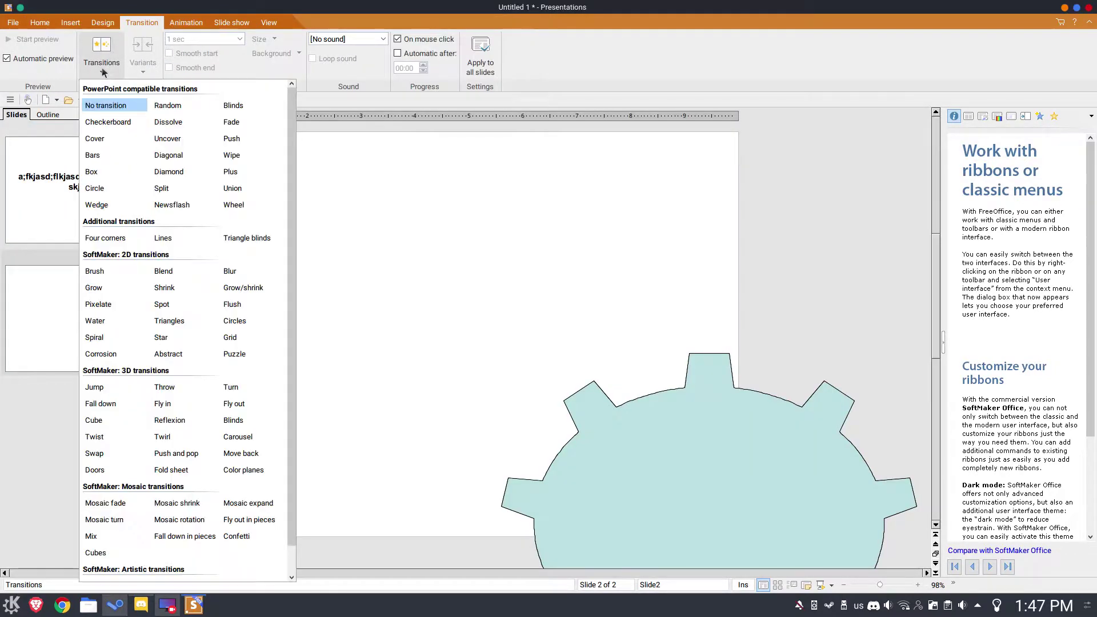
click(186, 23)
click(193, 23)
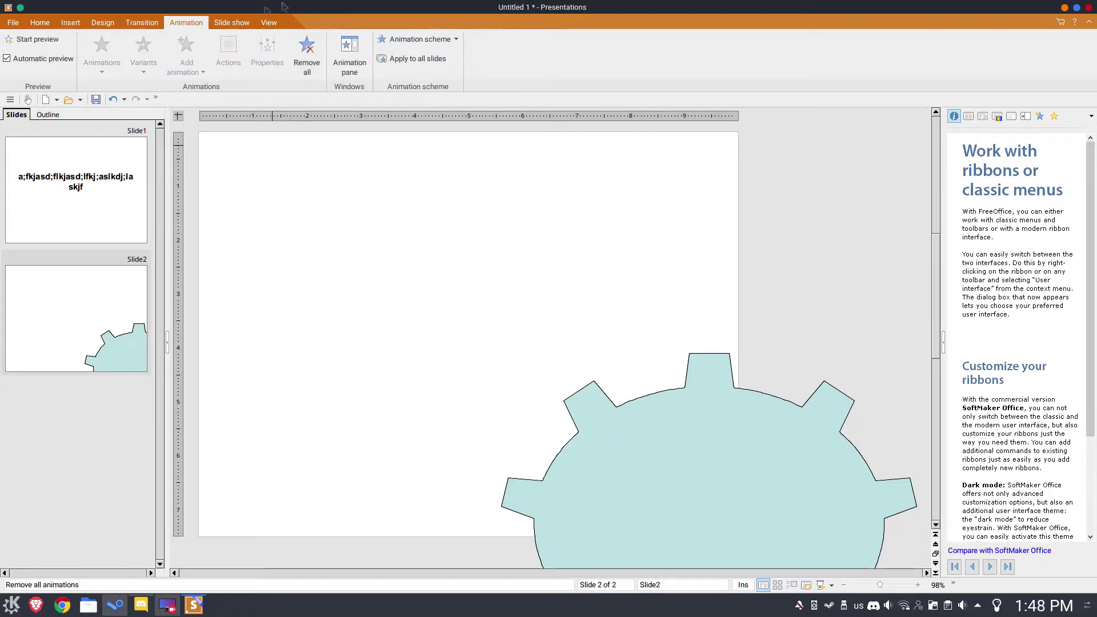
click(232, 22)
click(270, 22)
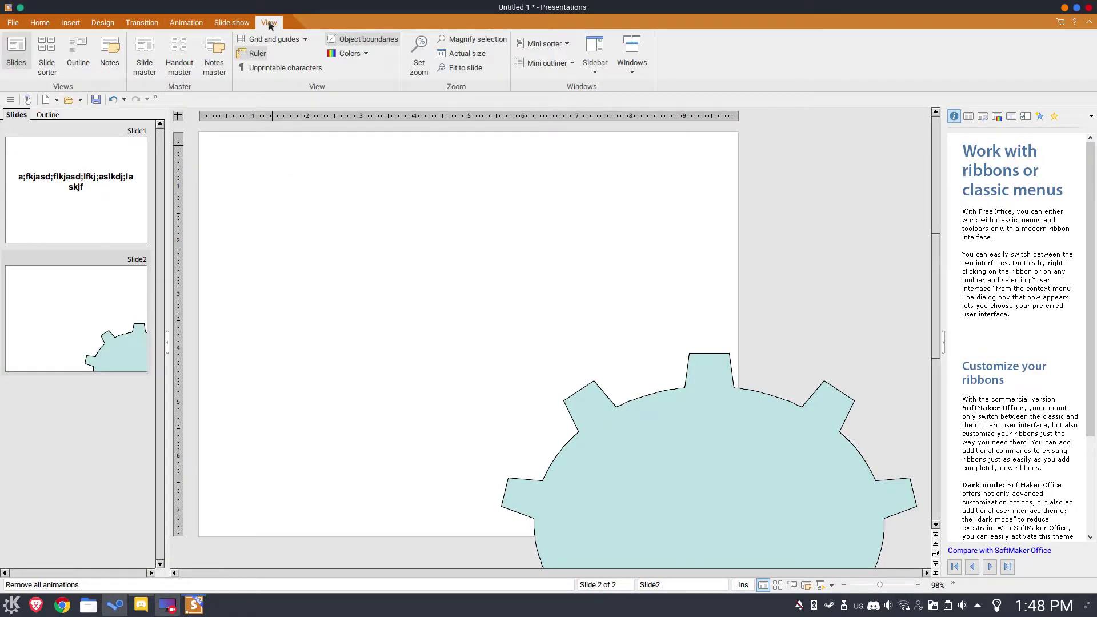
Step back through the ribbon tabs from Slide Show to the File commands
click(219, 23)
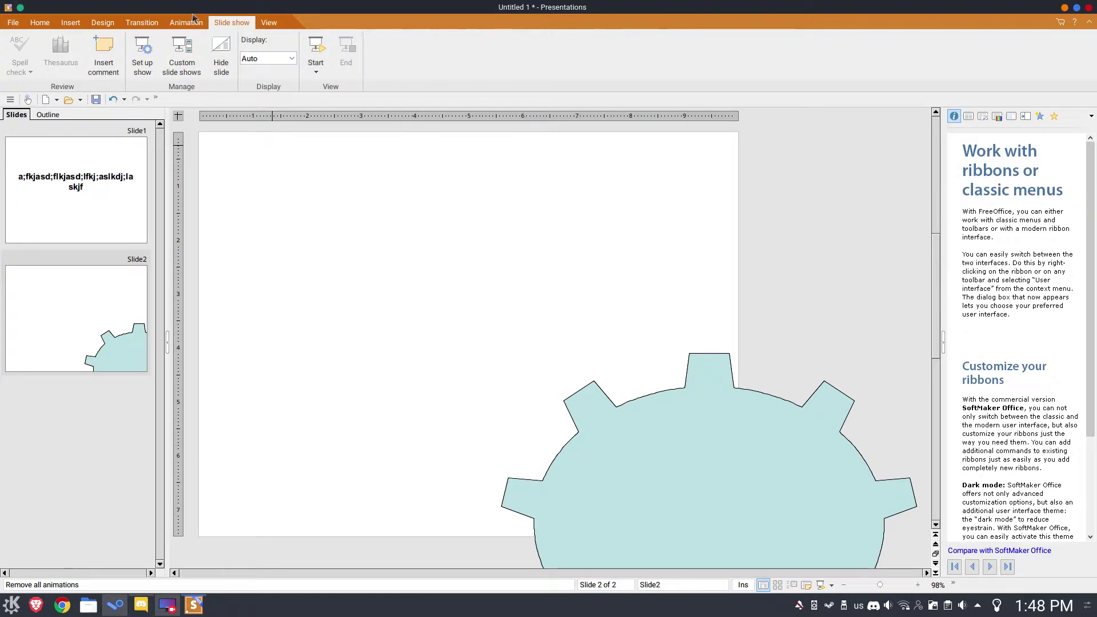
click(184, 20)
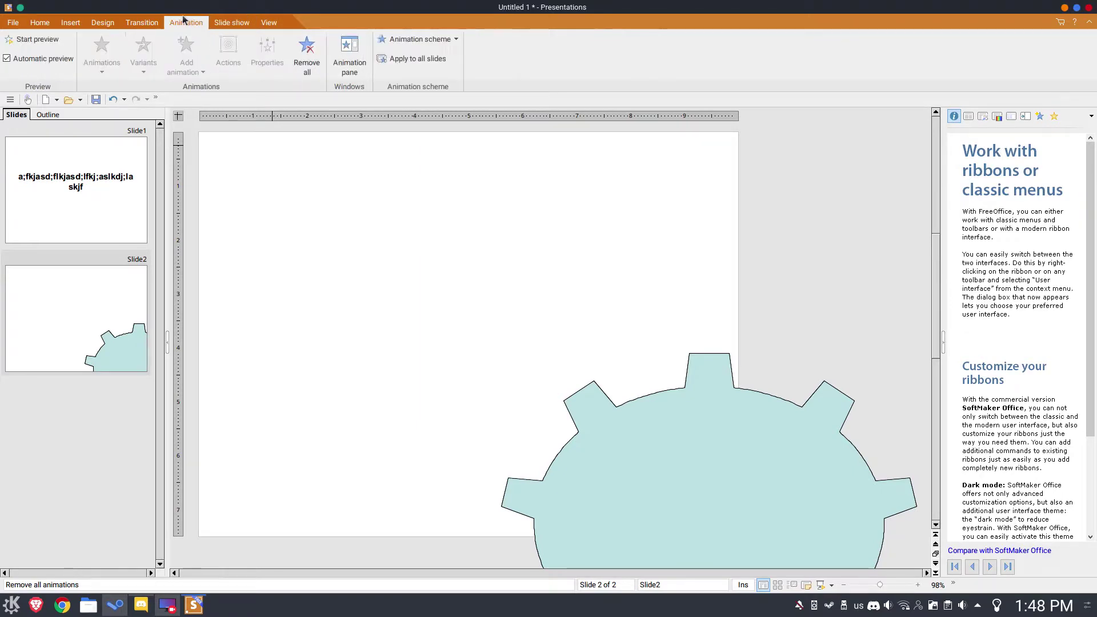
click(132, 23)
click(102, 27)
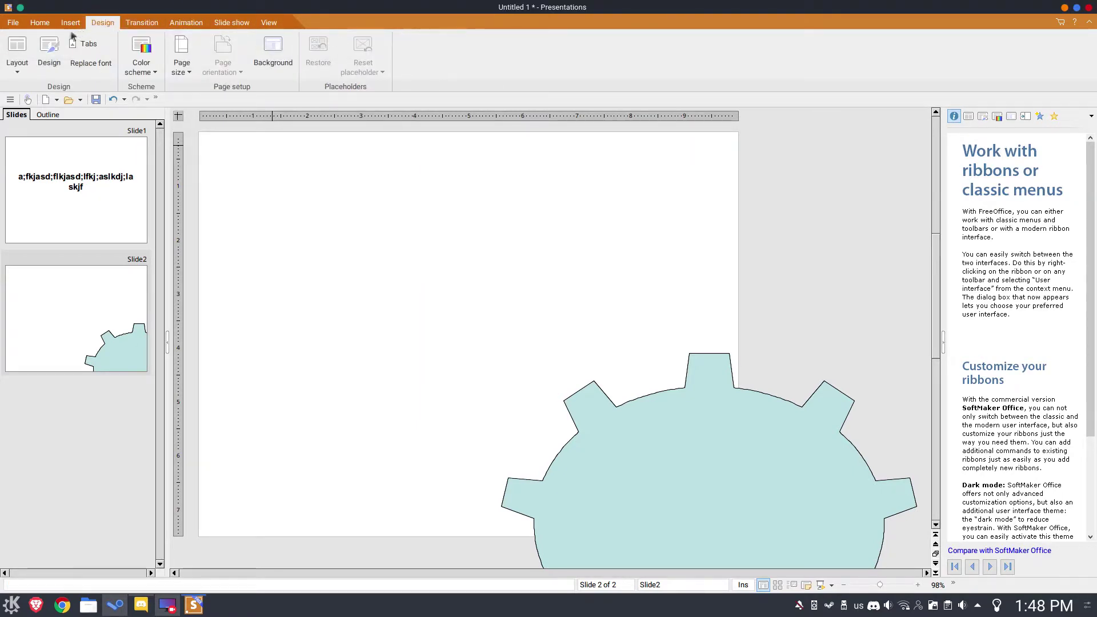
click(70, 24)
click(36, 26)
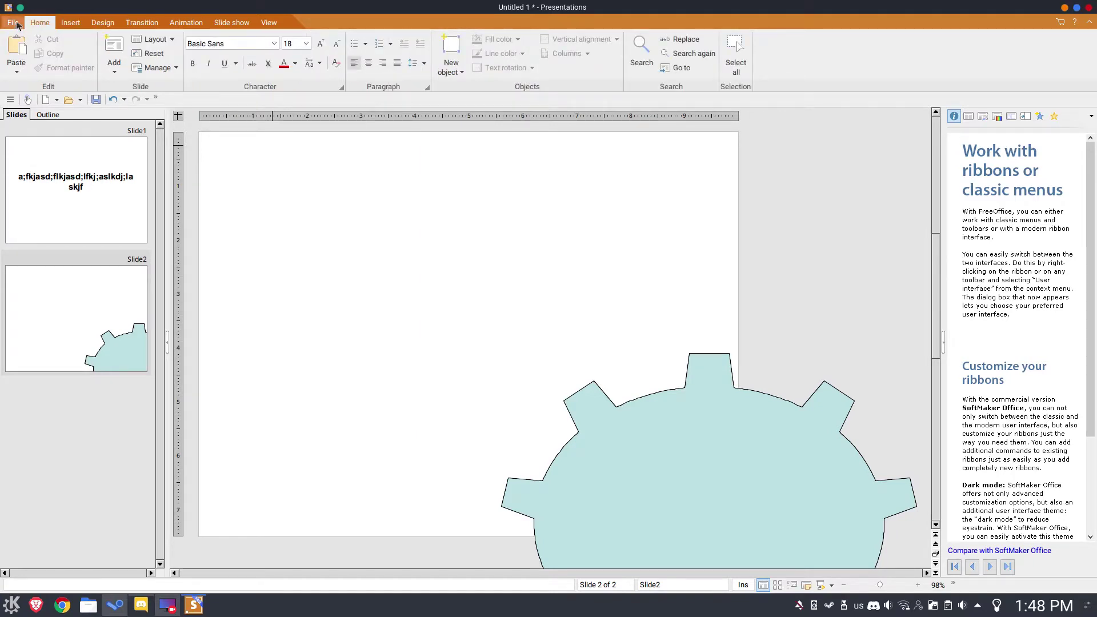
click(13, 24)
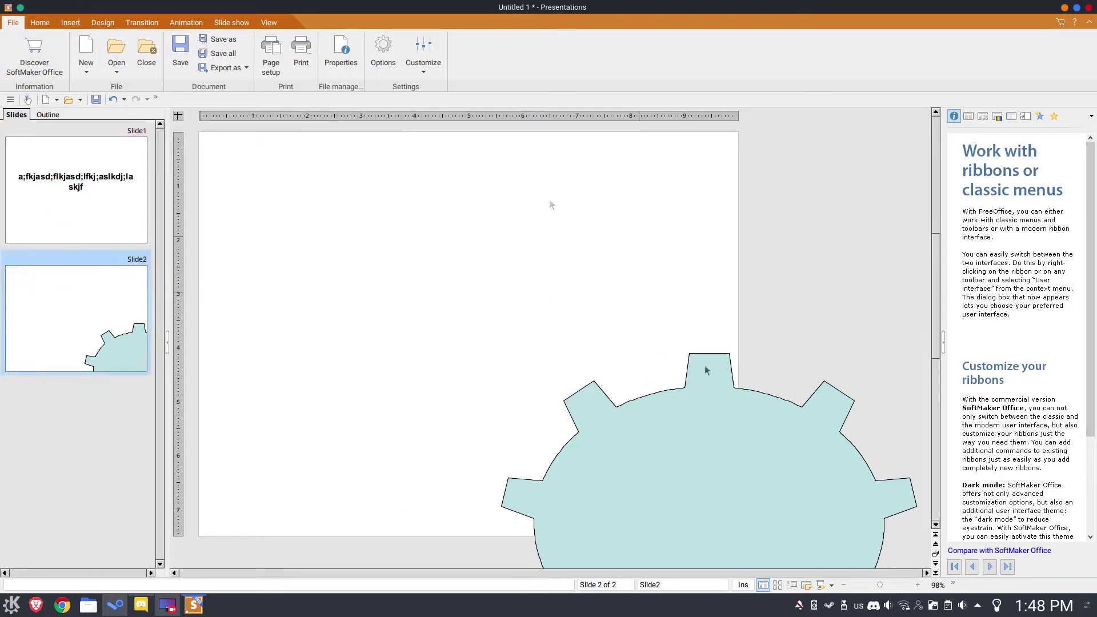
Drag the gear shape to the middle of slide 2, then browse the ribbon tabs back to Home
drag(846, 511, 578, 314)
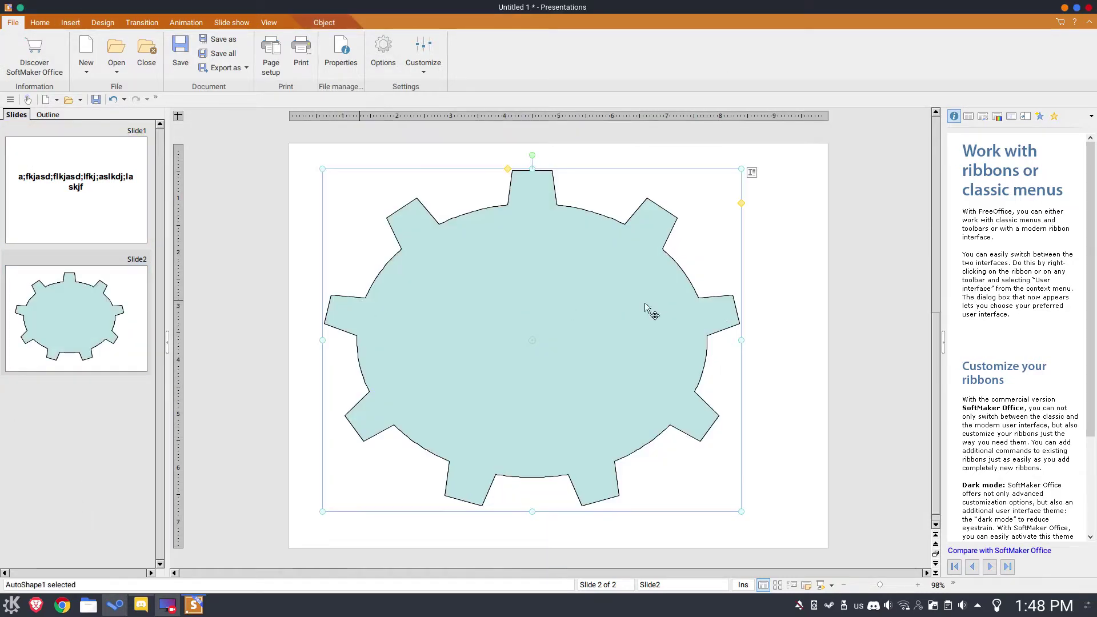
scroll(974, 301, down, 3)
scroll(974, 304, up, 3)
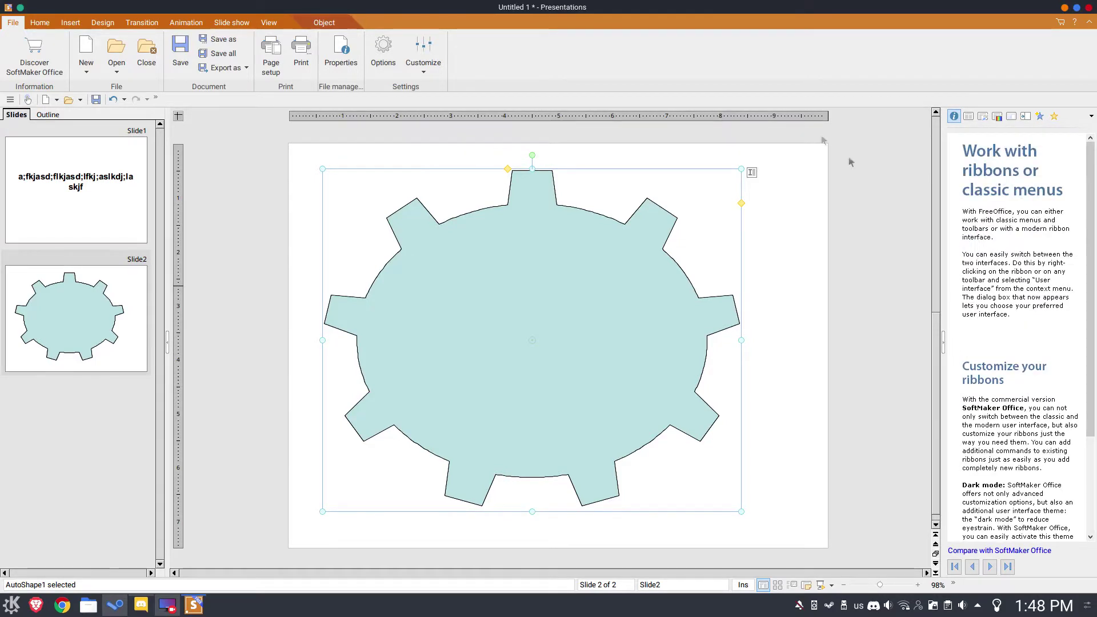
key(alt+space)
click(324, 23)
click(269, 23)
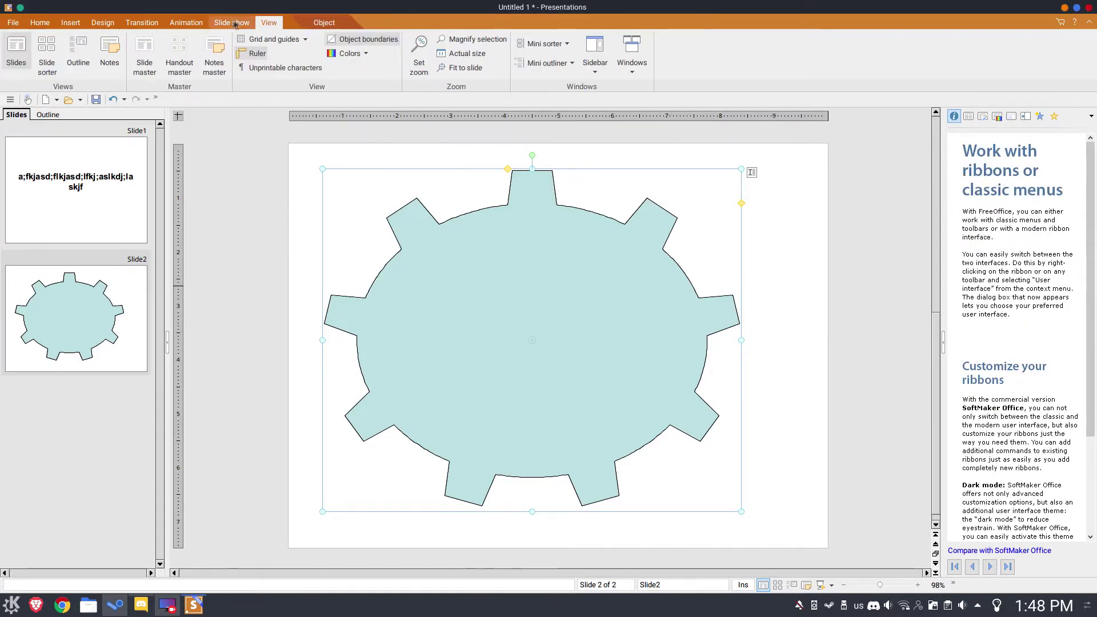
click(232, 23)
click(155, 23)
click(137, 24)
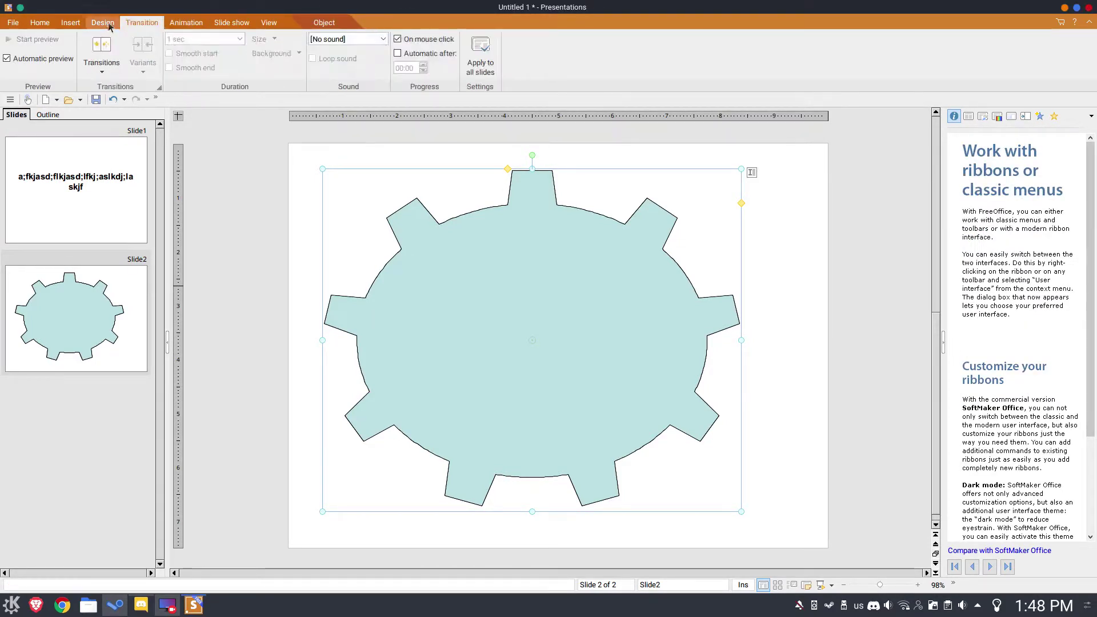
click(69, 24)
click(39, 22)
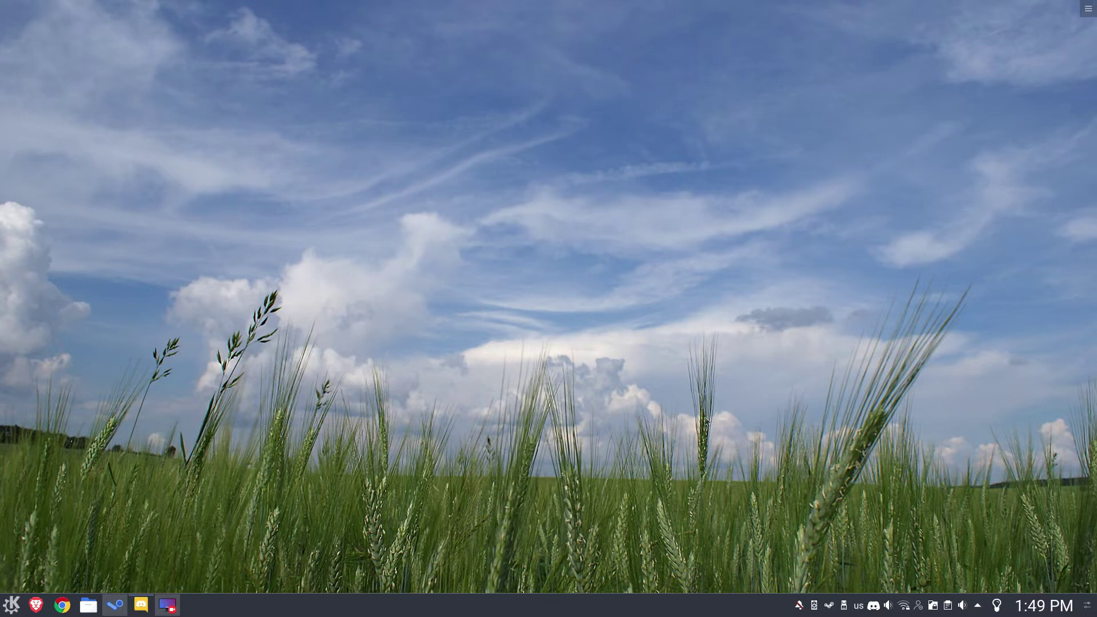
Drag a selection box across the empty KDE Plasma desktop
drag(165, 55, 743, 484)
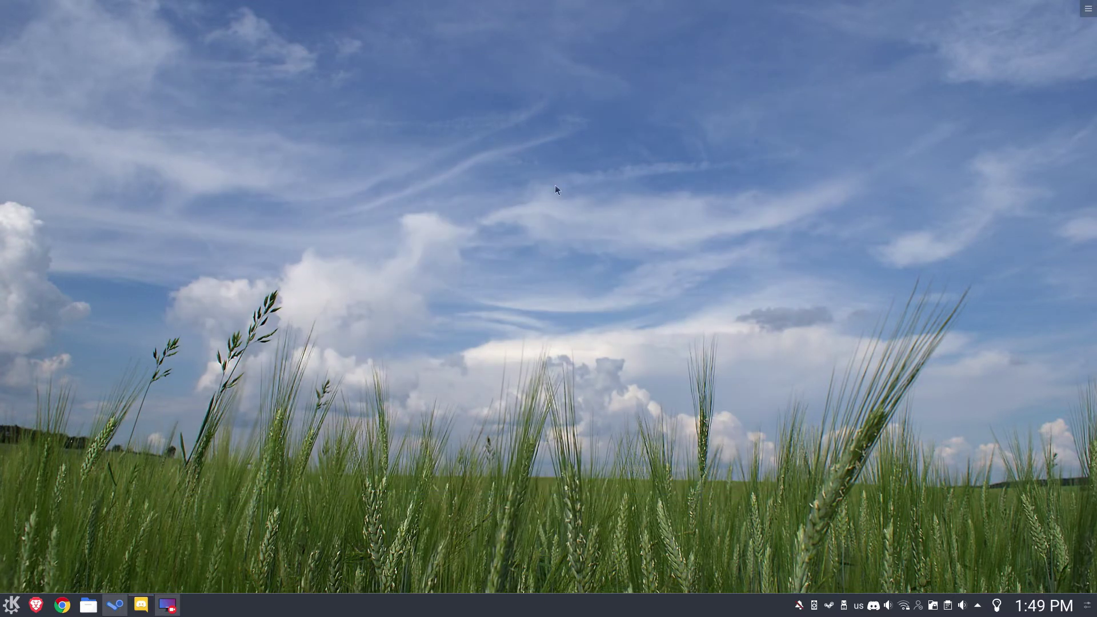